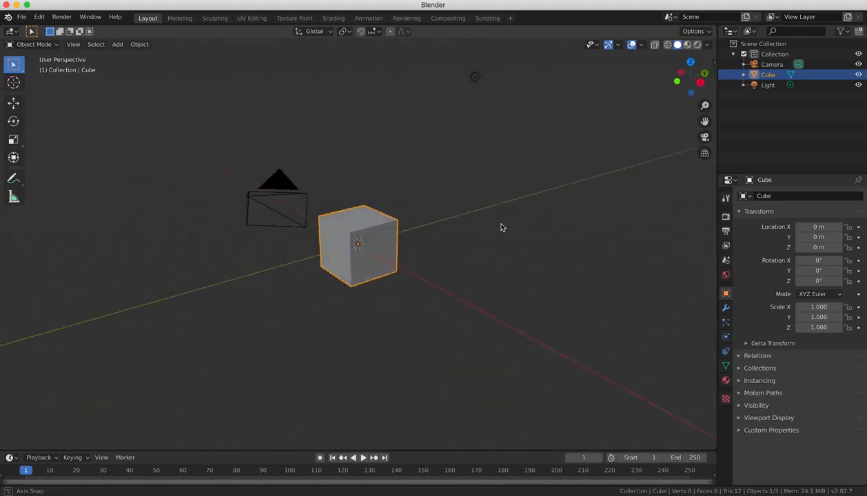
- Put the default cube into Edit Mode
{"action": "scroll", "coordinate": [476, 227], "scroll_direction": "up", "scroll_amount": 4}
{"action": "key", "text": "Tab"}
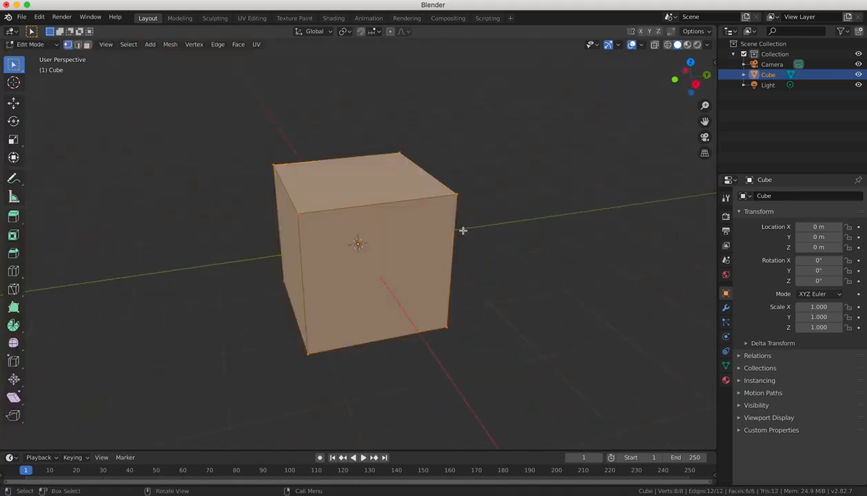
{"action": "left_click", "coordinate": [33, 44]}
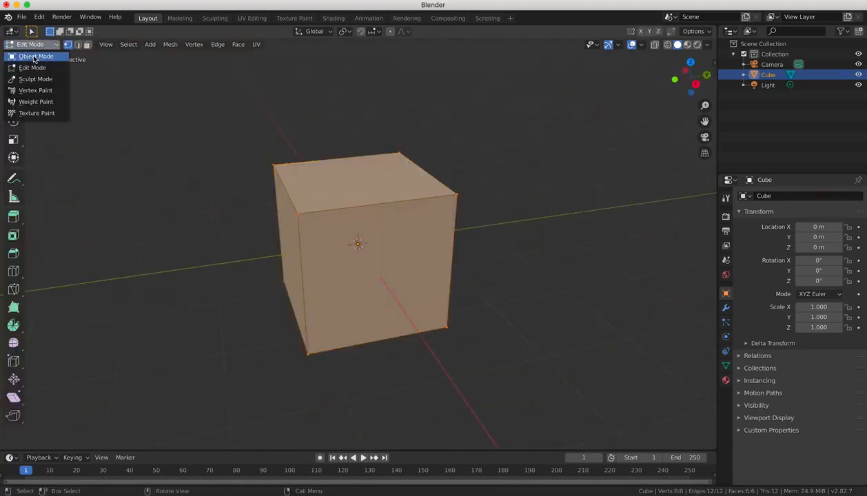
{"action": "left_click", "coordinate": [35, 57]}
{"action": "left_click", "coordinate": [33, 44]}
{"action": "left_click", "coordinate": [32, 68]}
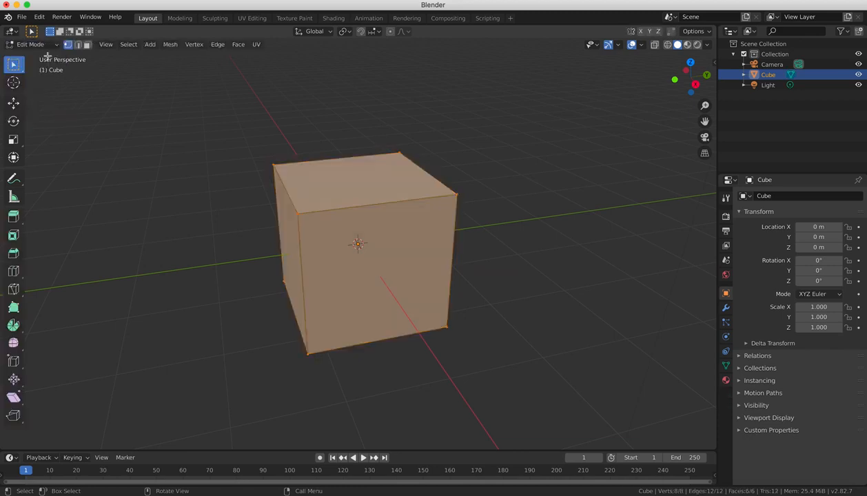
- Switch to face selection and select all faces of the cube
{"action": "left_click", "coordinate": [87, 44]}
{"action": "key", "text": "alt+a"}
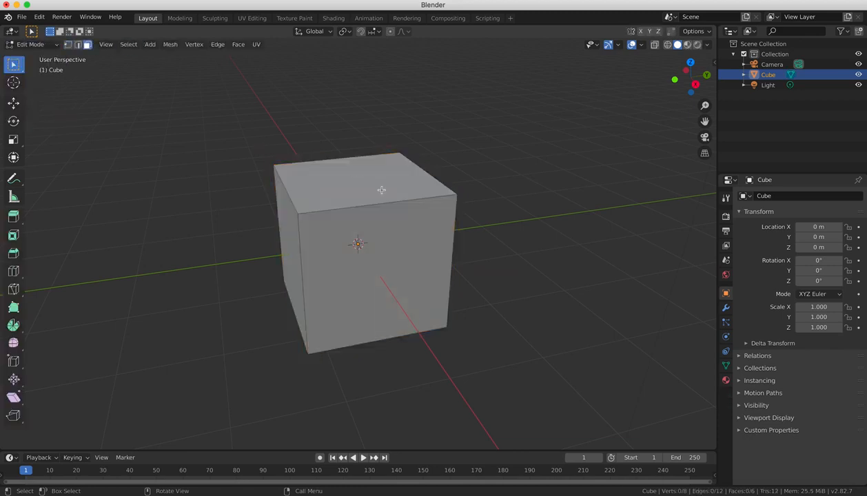
{"action": "key", "text": "a"}
{"action": "key", "text": "alt+a"}
{"action": "key", "text": "a"}
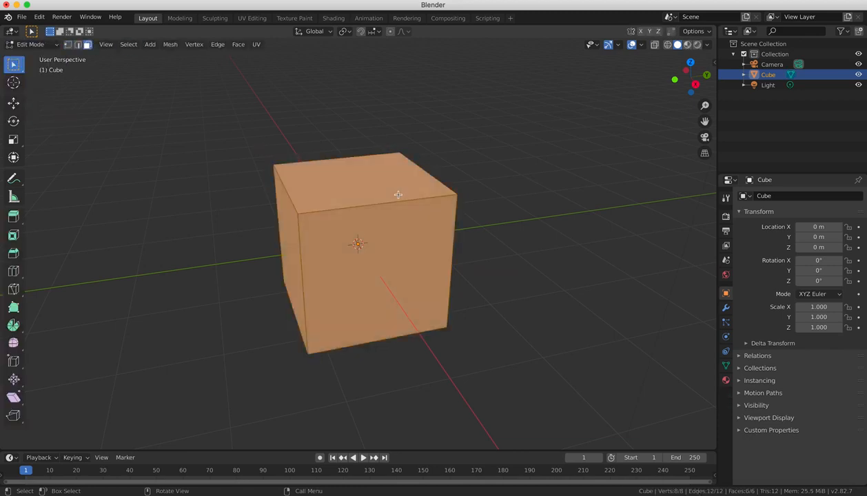
{"action": "key", "text": "alt+a"}
{"action": "key", "text": "a"}
- Subdivide all faces of the cube with 2 cuts, working in the front view
{"action": "key", "text": "KP_1"}
{"action": "right_click", "coordinate": [388, 194]}
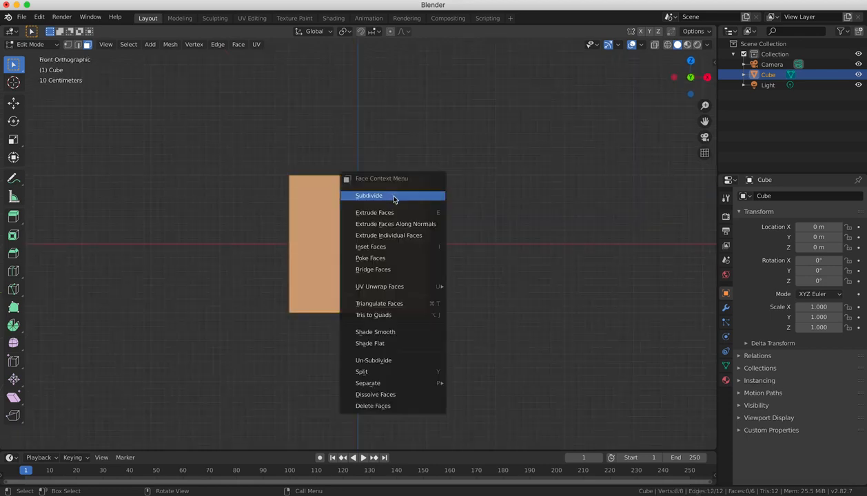
{"action": "left_click", "coordinate": [394, 197]}
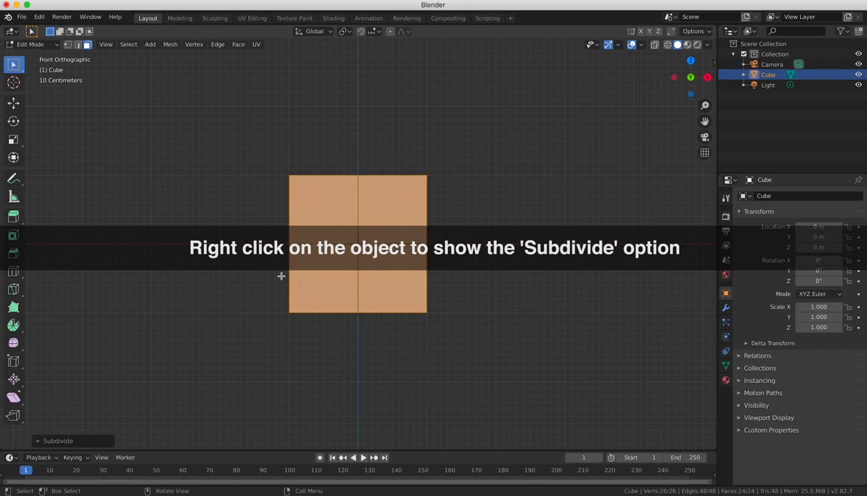
{"action": "left_click", "coordinate": [51, 440]}
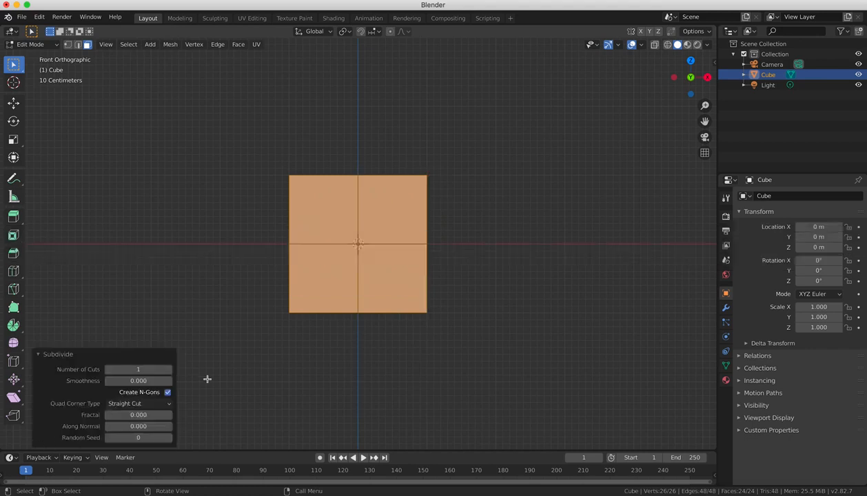
{"action": "left_click", "coordinate": [170, 371]}
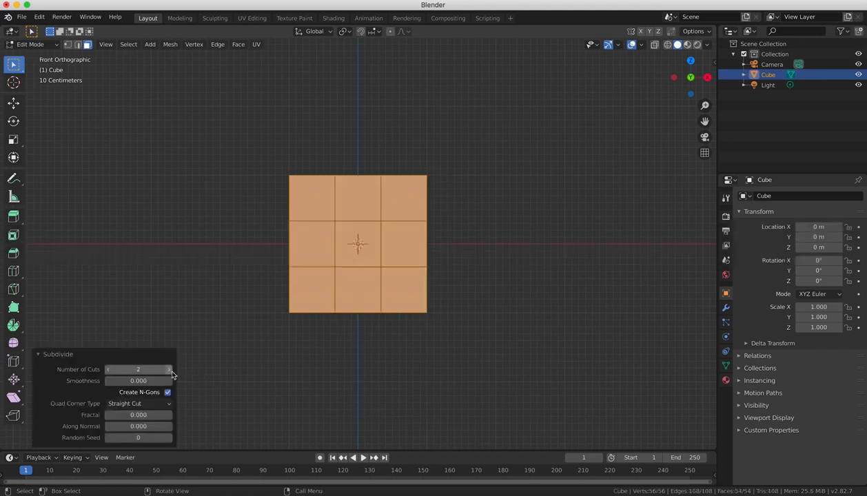
- Try selecting single faces on the subdivided front side and clear the selection
{"action": "left_click", "coordinate": [370, 246]}
{"action": "left_click", "coordinate": [351, 206]}
{"action": "left_click", "coordinate": [410, 201]}
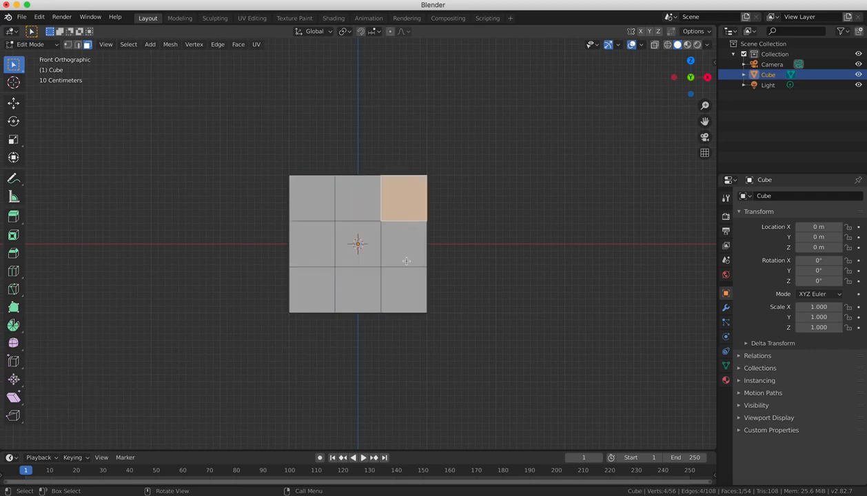
{"action": "left_click", "coordinate": [387, 287]}
{"action": "key", "text": "a"}
{"action": "key", "text": "alt+a"}
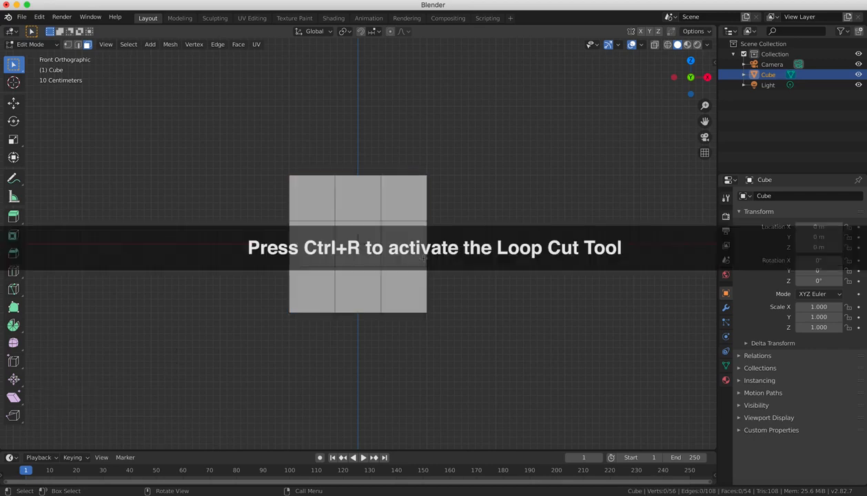
- Add one vertical loop cut through the exact centre of the cube's front, without sliding it
{"action": "key", "text": "ctrl"}
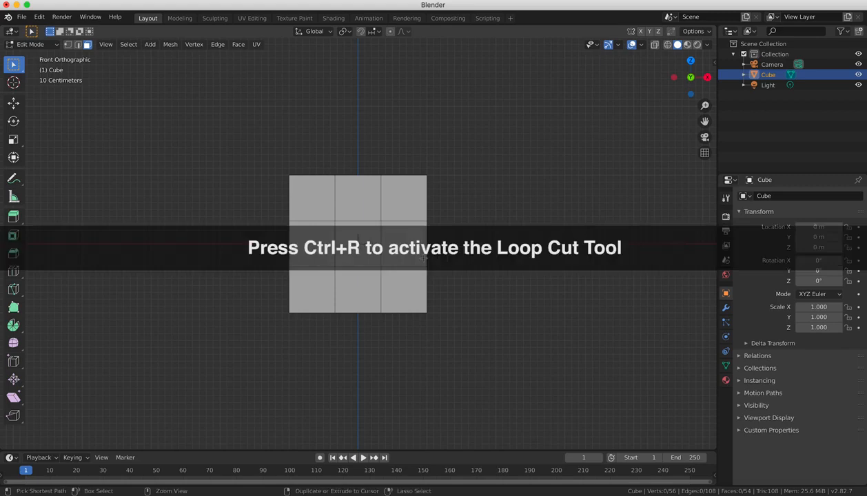
{"action": "key", "text": "ctrl+r"}
{"action": "left_click", "coordinate": [358, 243]}
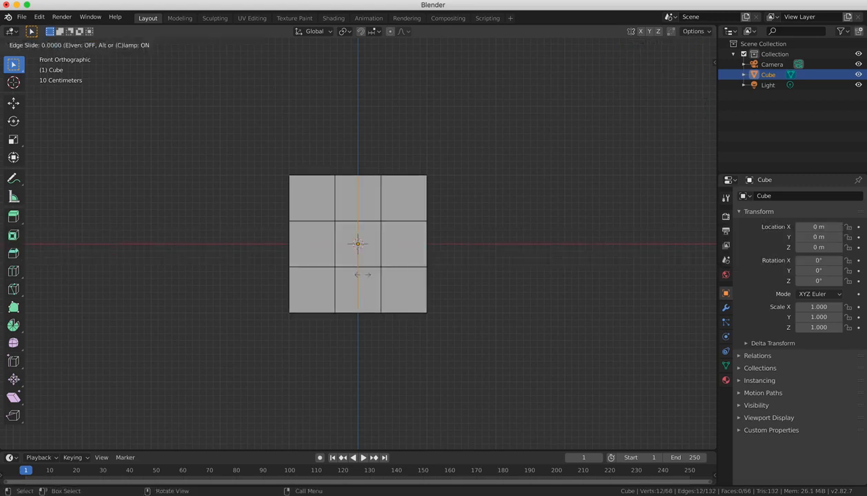
{"action": "left_click", "coordinate": [363, 274]}
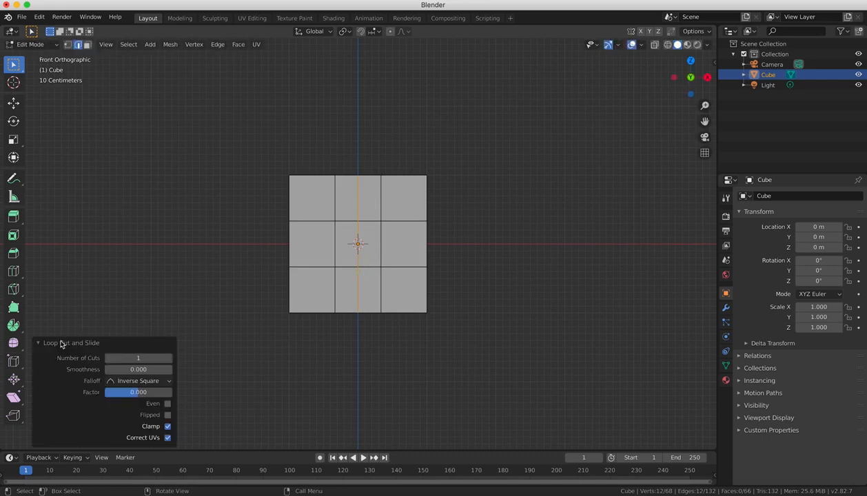
{"action": "left_click", "coordinate": [39, 343]}
- Switch to vertex selection, deselect everything and turn on X-ray display
{"action": "left_click", "coordinate": [67, 45]}
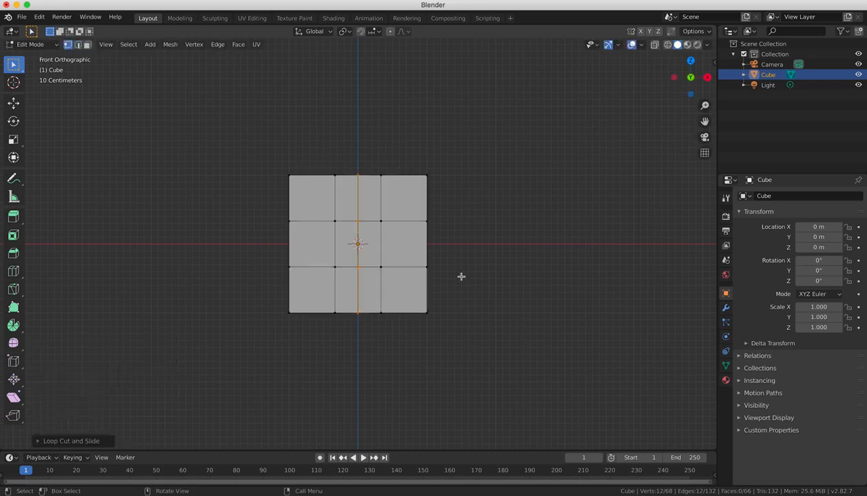
{"action": "key", "text": "a"}
{"action": "key", "text": "a"}
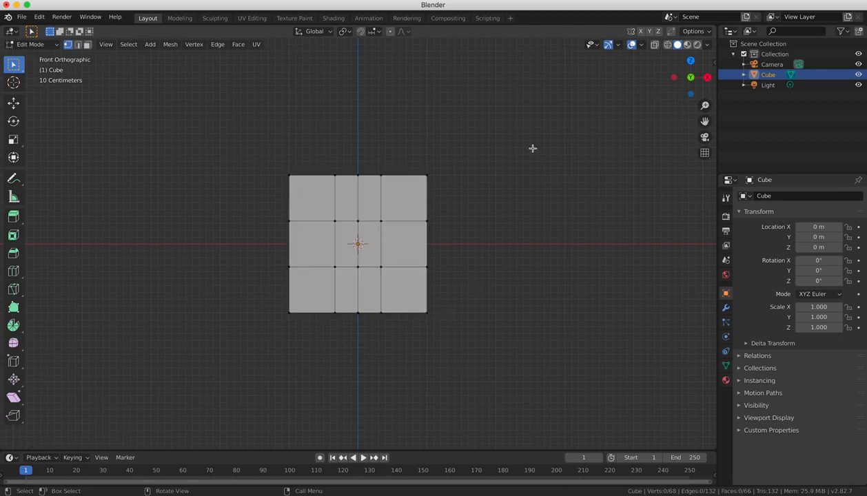
{"action": "left_click", "coordinate": [653, 44]}
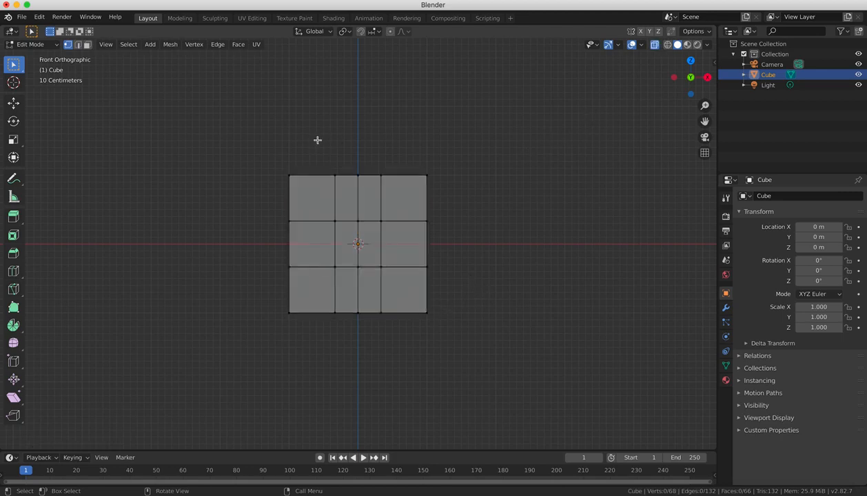
- Box-select all vertices on the negative X side of the centre loop and delete them
{"action": "key", "text": "b"}
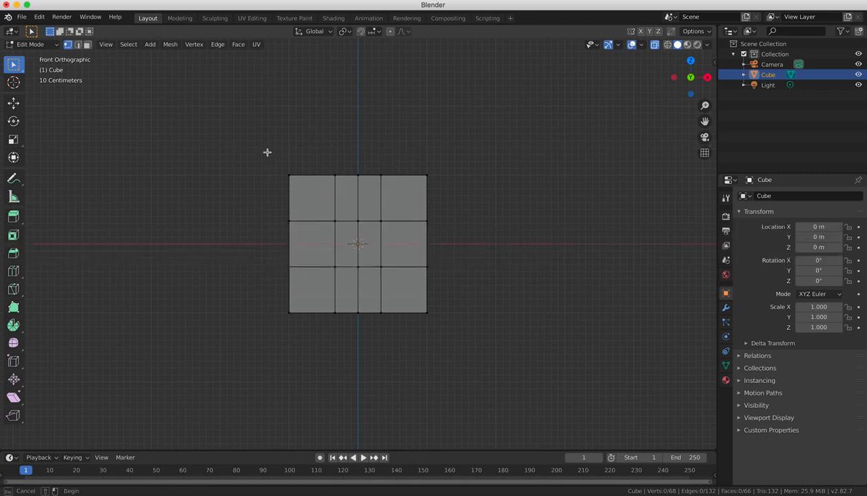
{"action": "left_click_drag", "start_coordinate": [267, 147], "coordinate": [342, 346]}
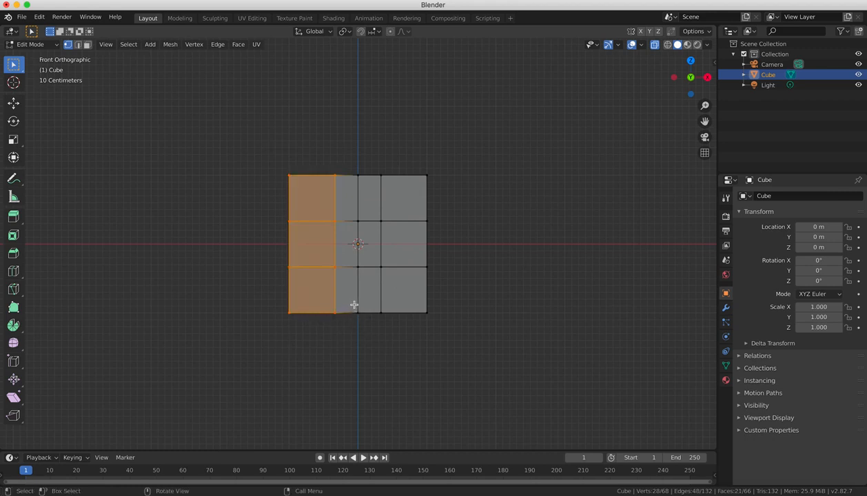
{"action": "key", "text": "x"}
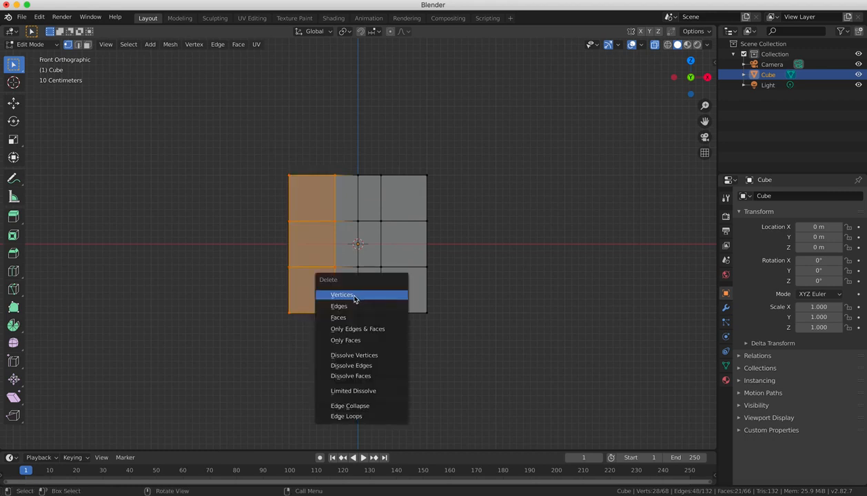
{"action": "left_click", "coordinate": [354, 297]}
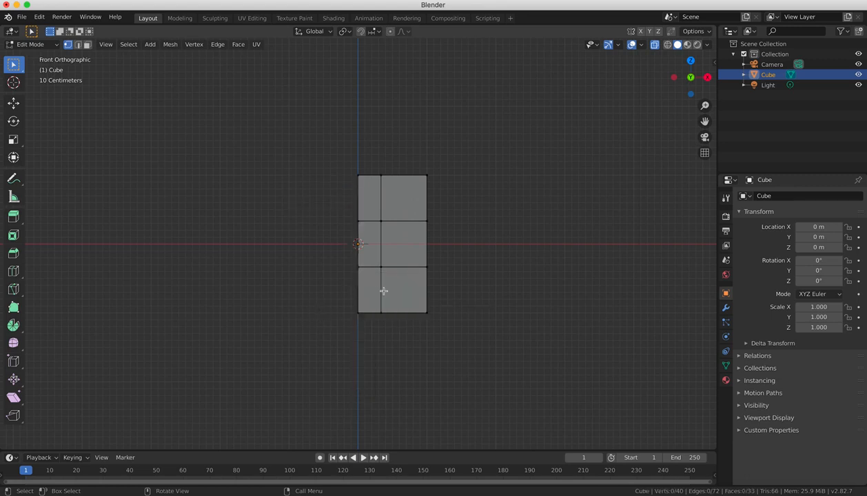
- Examine the remaining half of the cube from several angles, picking individual vertices, and return to the front view
{"action": "middle_click_drag", "start_coordinate": [384, 291], "coordinate": [412, 319]}
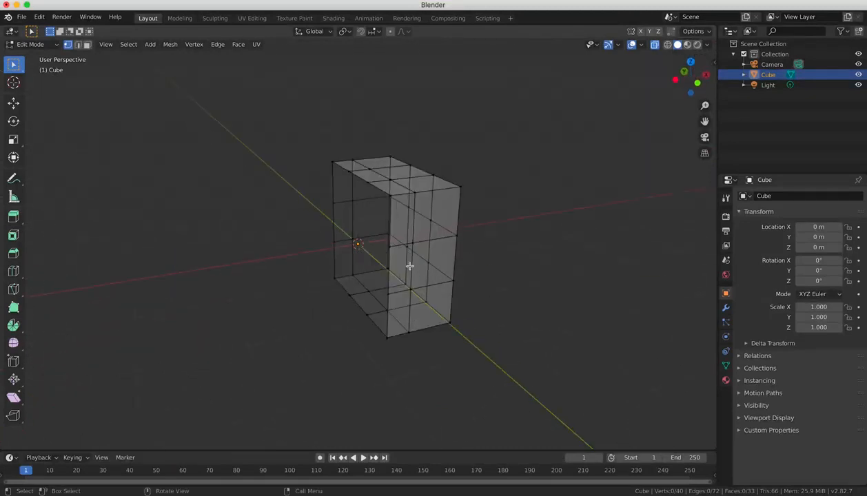
{"action": "left_click", "coordinate": [411, 242]}
{"action": "middle_click_drag", "start_coordinate": [412, 242], "coordinate": [476, 273]}
{"action": "left_click", "coordinate": [435, 263]}
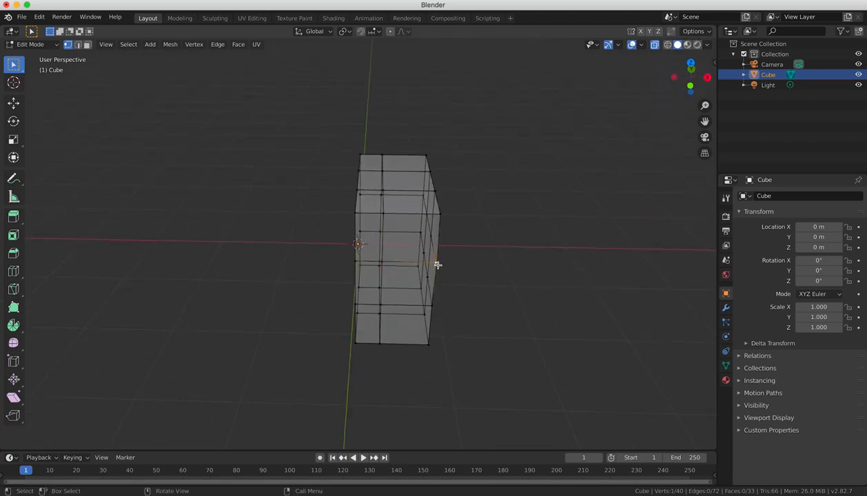
{"action": "left_click", "coordinate": [354, 212]}
{"action": "left_click", "coordinate": [384, 213]}
{"action": "left_click", "coordinate": [441, 214]}
{"action": "left_click", "coordinate": [386, 191]}
{"action": "left_click", "coordinate": [383, 157]}
{"action": "left_click", "coordinate": [379, 344]}
{"action": "left_click", "coordinate": [356, 344]}
{"action": "key", "text": "KP_1"}
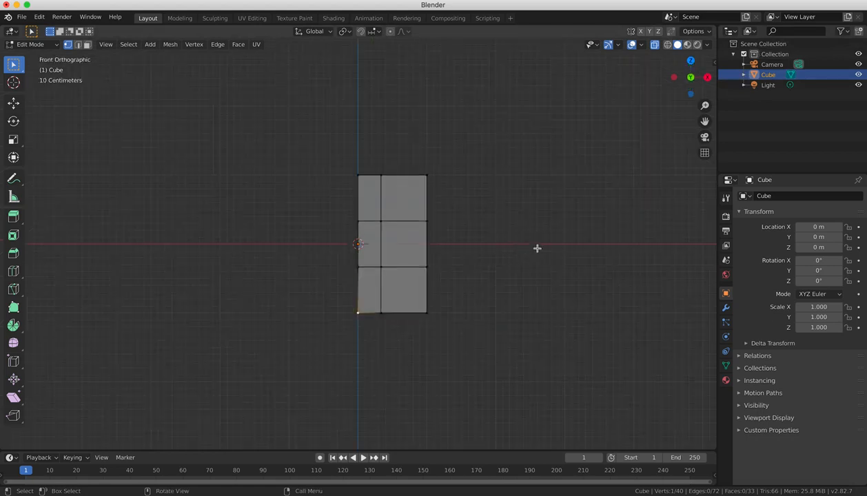
- Add a Mirror modifier on the X axis to the half cube
{"action": "left_click", "coordinate": [725, 309]}
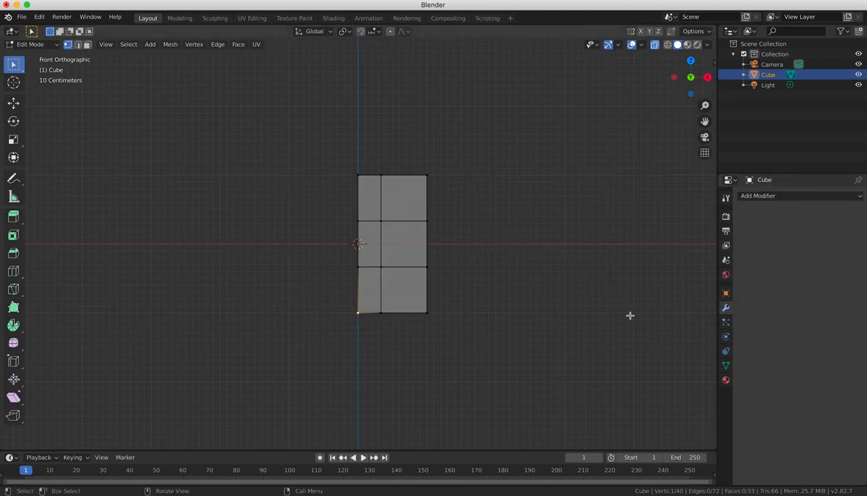
{"action": "left_click", "coordinate": [791, 197]}
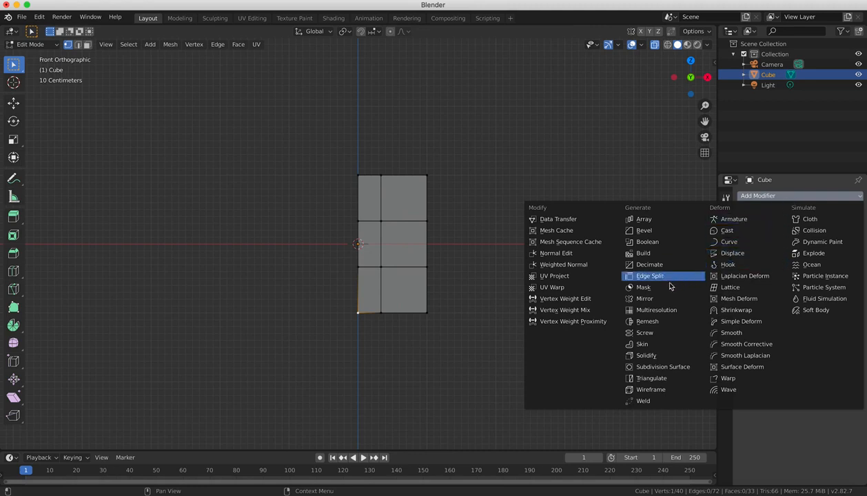
{"action": "left_click", "coordinate": [659, 301]}
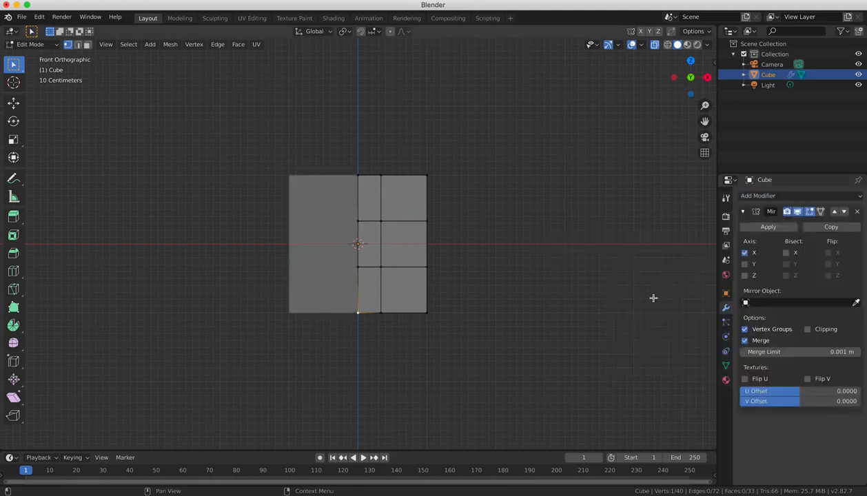
- Compare the mirrored cube in Object Mode and Edit Mode
{"action": "left_click", "coordinate": [759, 198]}
{"action": "scroll", "coordinate": [341, 289], "scroll_direction": "up", "scroll_amount": 3}
{"action": "key", "text": "Tab"}
{"action": "key", "text": "Tab"}
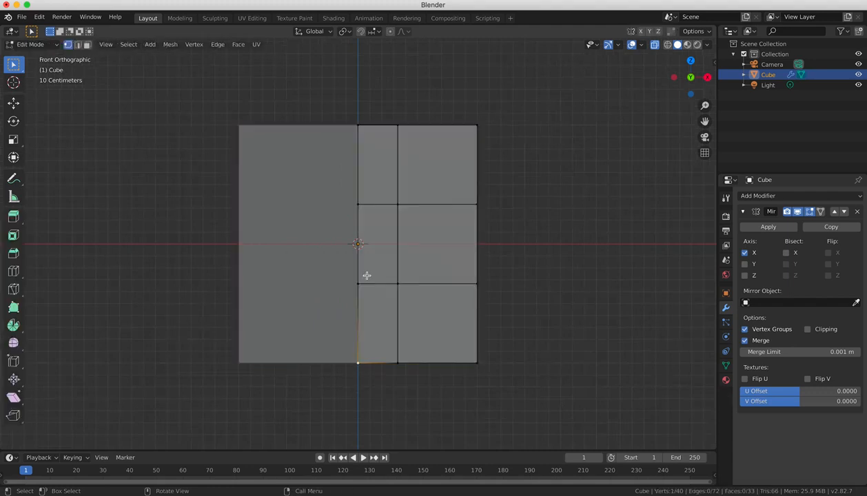
{"action": "key", "text": "Tab"}
{"action": "key", "text": "Tab"}
- Switch to face selection and try moving the upper outer face of the cube's front
{"action": "left_click", "coordinate": [476, 128]}
{"action": "left_click", "coordinate": [87, 44]}
{"action": "left_click", "coordinate": [433, 157]}
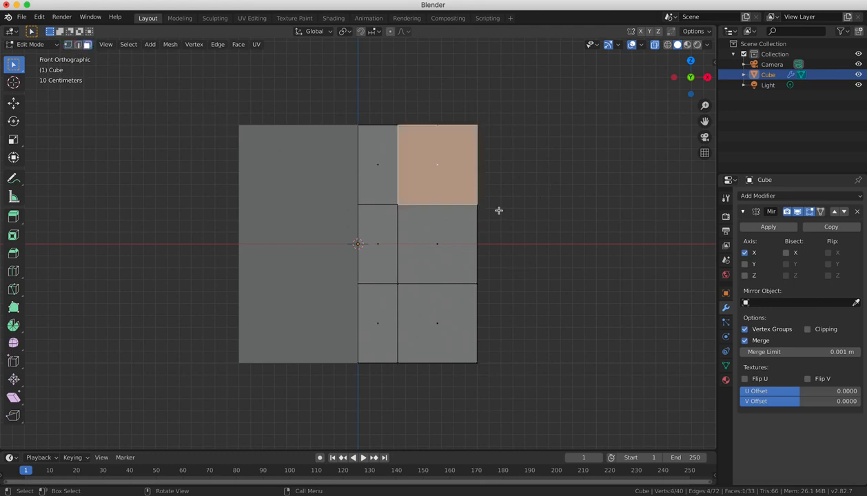
{"action": "key", "text": "g"}
{"action": "key", "text": "Escape"}
- Extrude the middle front face beside the mirror line in place, without moving the new face
{"action": "key", "text": "Tab"}
{"action": "middle_click_drag", "start_coordinate": [477, 227], "coordinate": [458, 276]}
{"action": "key", "text": "Tab"}
{"action": "left_click", "coordinate": [367, 262]}
{"action": "key", "text": "e"}
{"action": "right_click", "coordinate": [480, 276]}
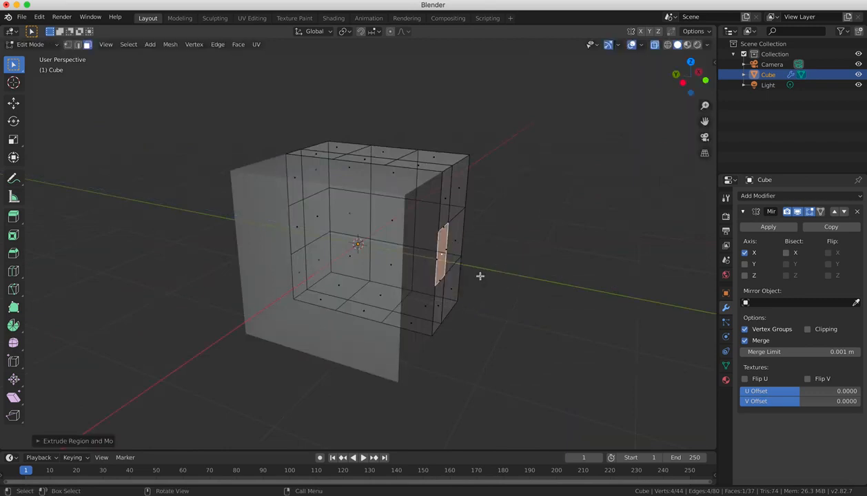
- Turn off X-ray display and move the extruded face outward from the cube's front in the right side view
{"action": "key", "text": "KP_1"}
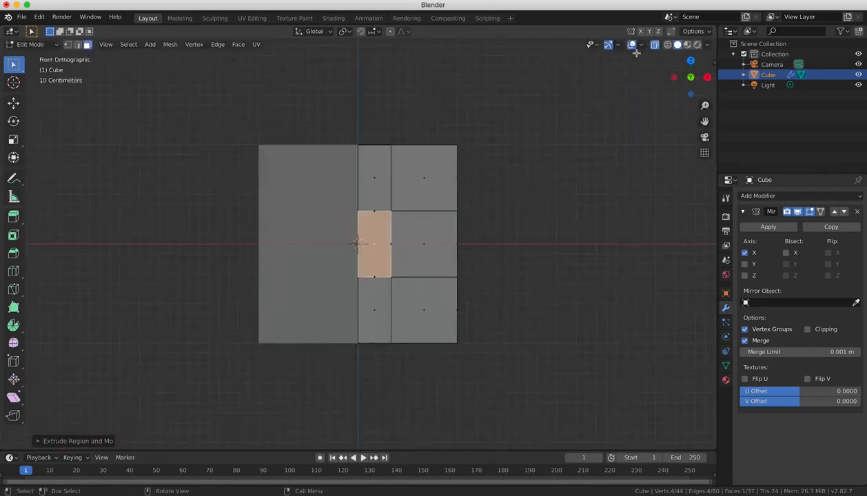
{"action": "left_click", "coordinate": [656, 45]}
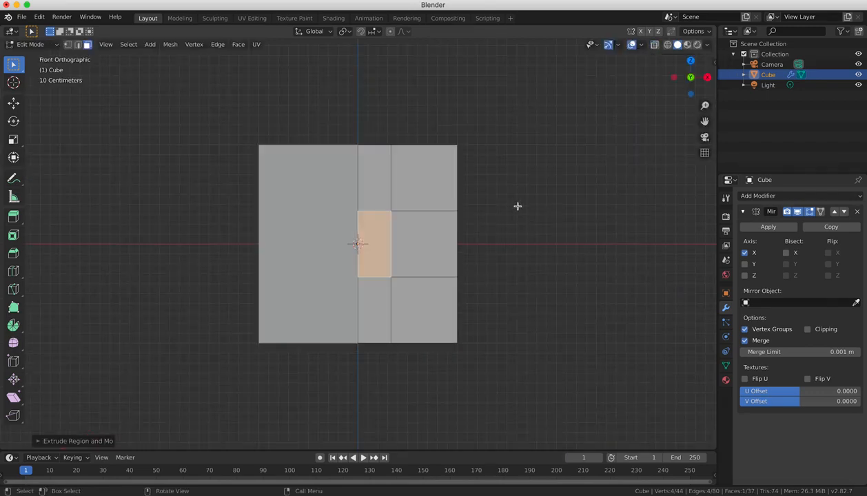
{"action": "mouse_move", "coordinate": [514, 205]}
{"action": "middle_mouse_down"}
{"action": "mouse_move", "coordinate": [509, 199]}
{"action": "mouse_move", "coordinate": [517, 206]}
{"action": "middle_mouse_up"}
{"action": "key", "text": "KP_1"}
{"action": "key", "text": "KP_3"}
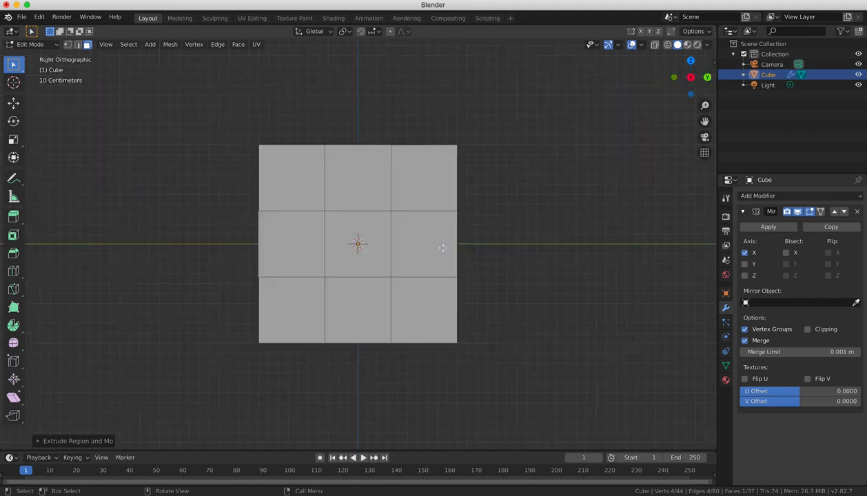
{"action": "key", "text": "e"}
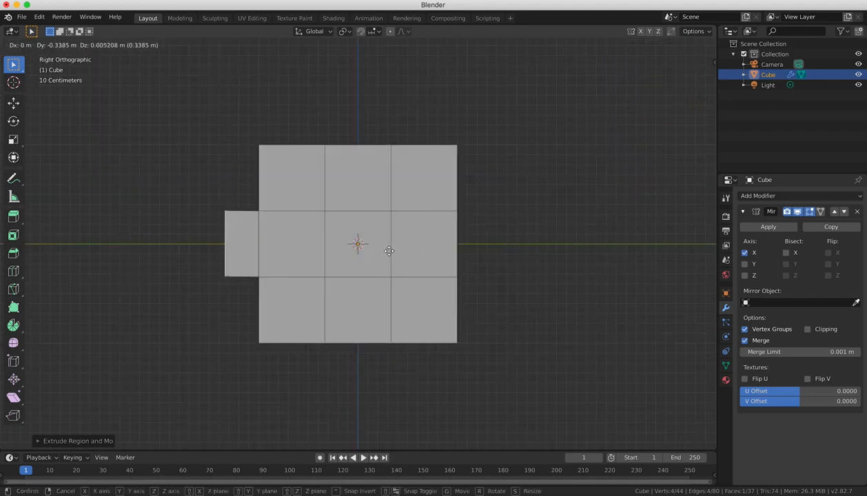
{"action": "left_click", "coordinate": [375, 247]}
{"action": "middle_click_drag", "start_coordinate": [379, 237], "coordinate": [378, 187]}
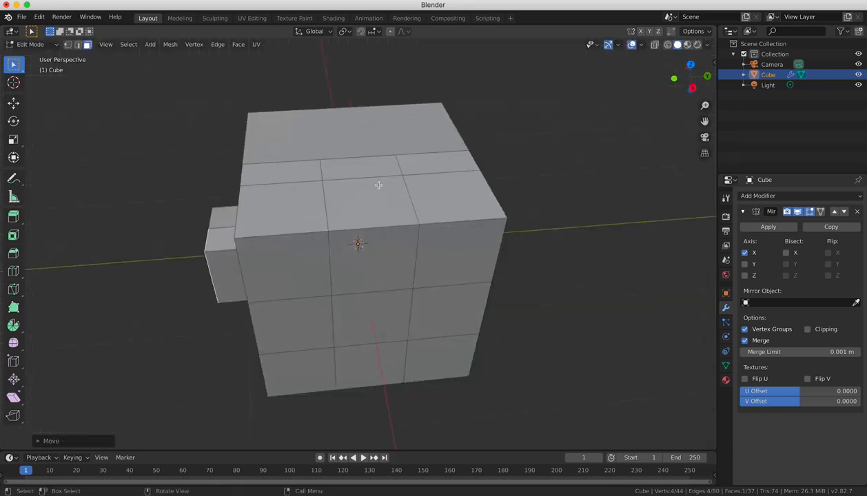
- Raise the middle top face beside the mirror line along Z to form a sloped peak
{"action": "left_click", "coordinate": [353, 167]}
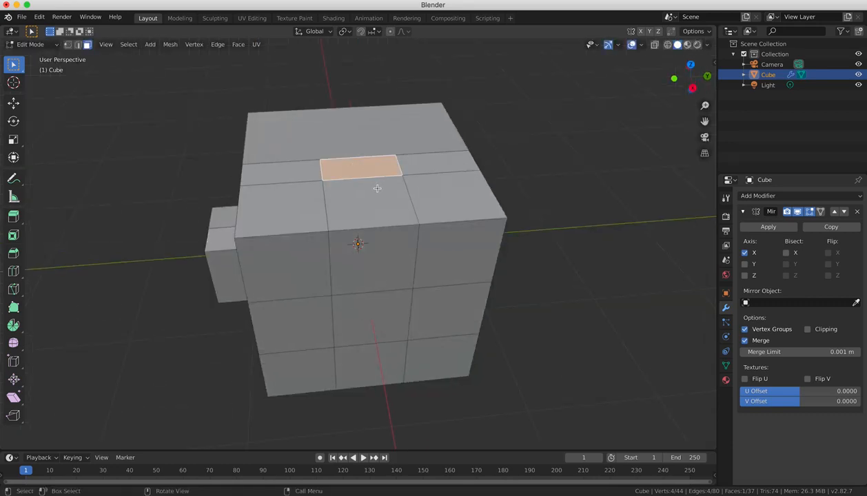
{"action": "key", "text": "e"}
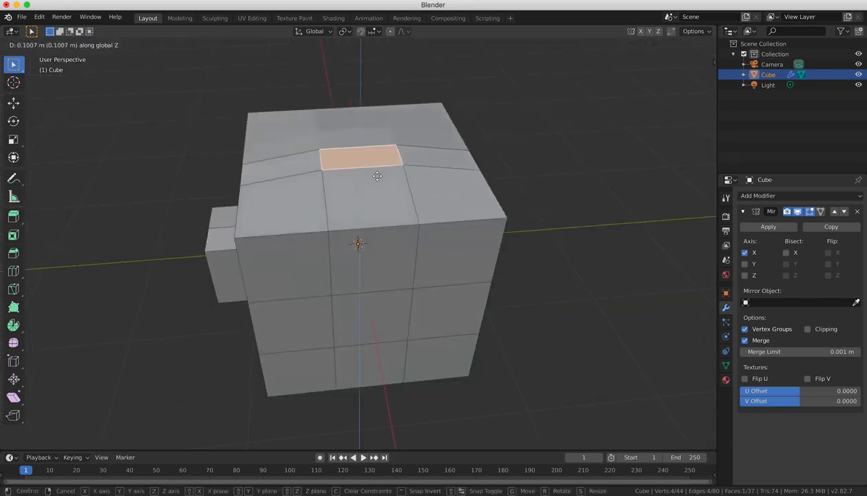
{"action": "left_click", "coordinate": [371, 146]}
{"action": "key", "text": "KP_1"}
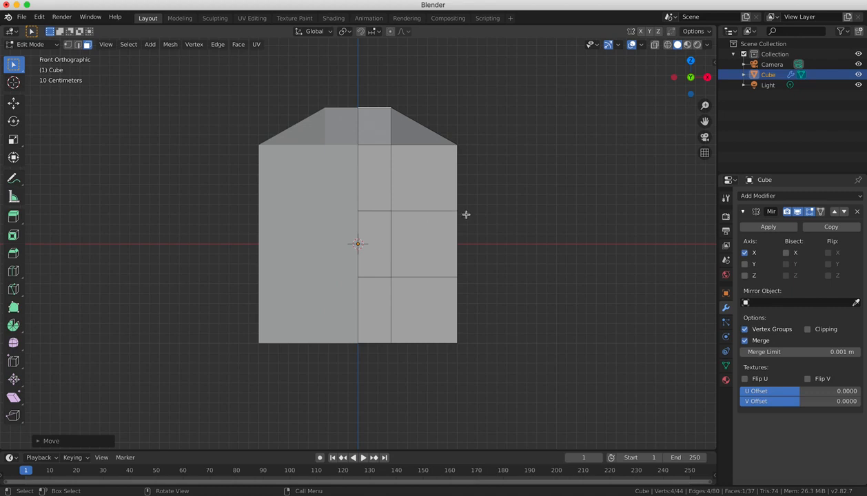
- Extrude the middle face on the cube's underside beside the mirror line a short way downward in the front view
{"action": "middle_click_drag", "start_coordinate": [410, 218], "coordinate": [394, 336]}
{"action": "left_click", "coordinate": [394, 336]}
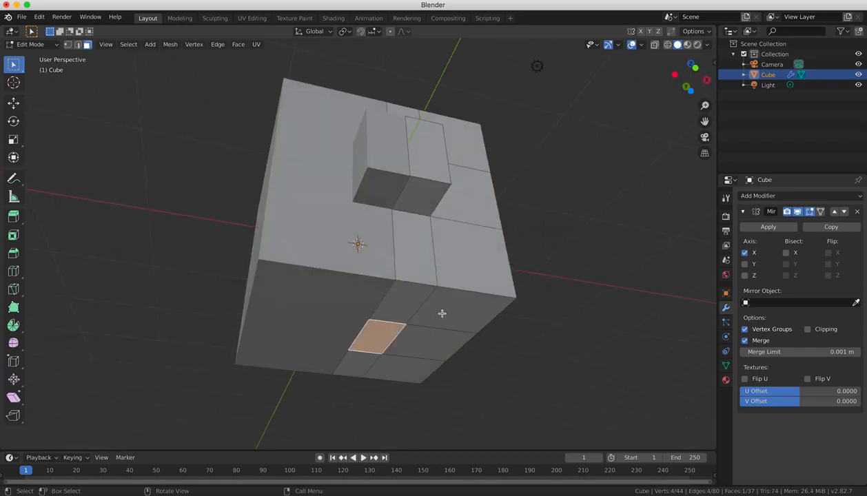
{"action": "key", "text": "KP_1"}
{"action": "key", "text": "e"}
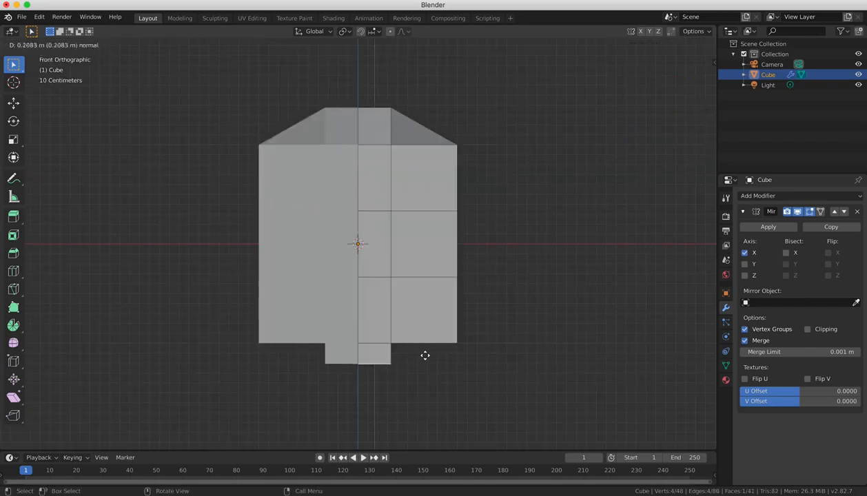
{"action": "left_click", "coordinate": [422, 353]}
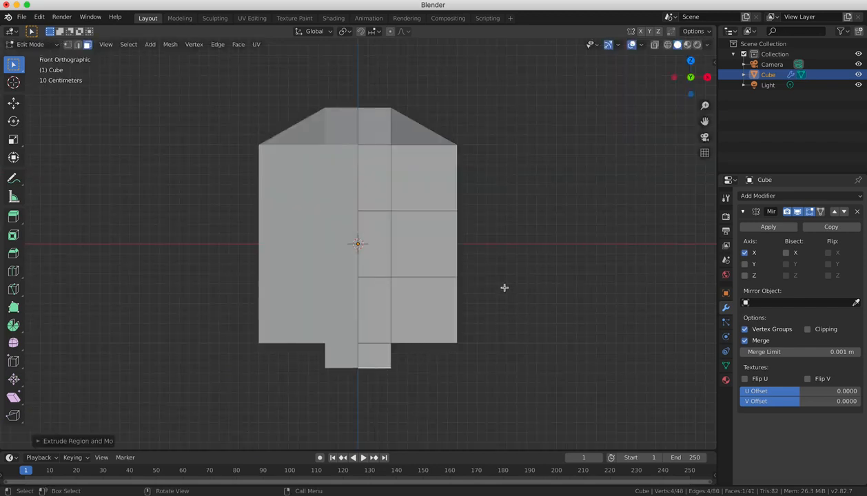
- Enable Clipping in the Mirror modifier and taper the extruded front block by scaling down and moving its end face
{"action": "left_click", "coordinate": [808, 330]}
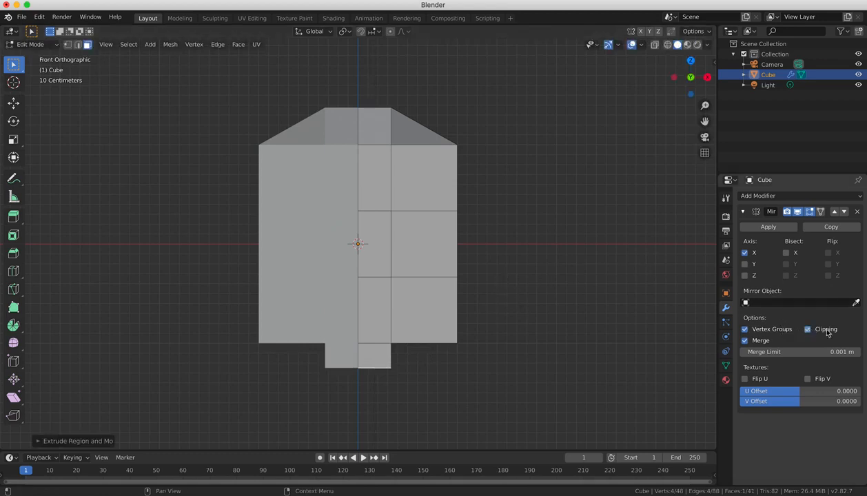
{"action": "left_click", "coordinate": [378, 232]}
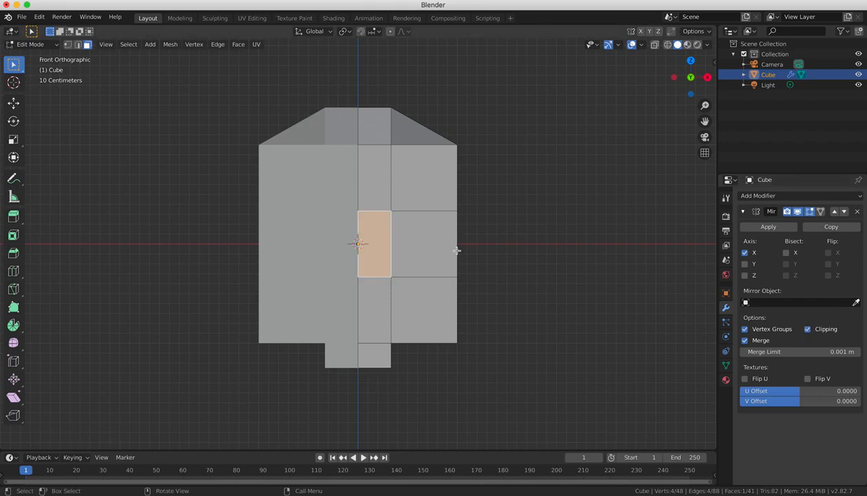
{"action": "middle_click_drag", "start_coordinate": [457, 251], "coordinate": [348, 245]}
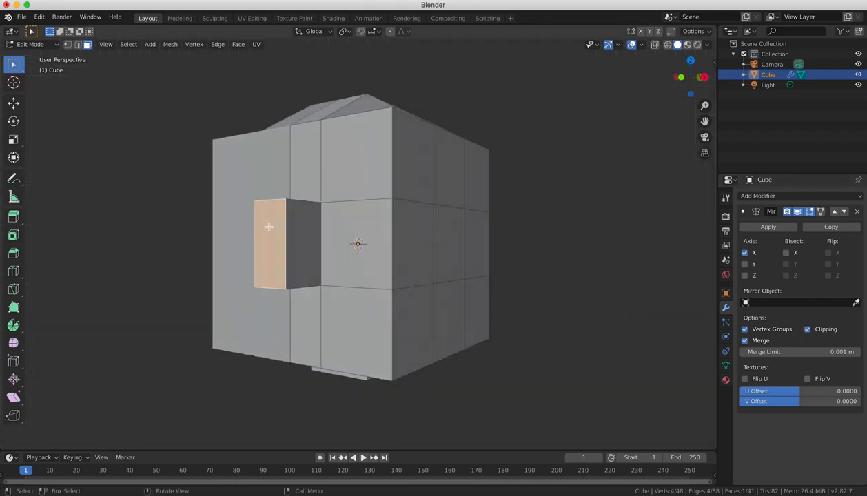
{"action": "key", "text": "s"}
{"action": "left_click", "coordinate": [290, 241]}
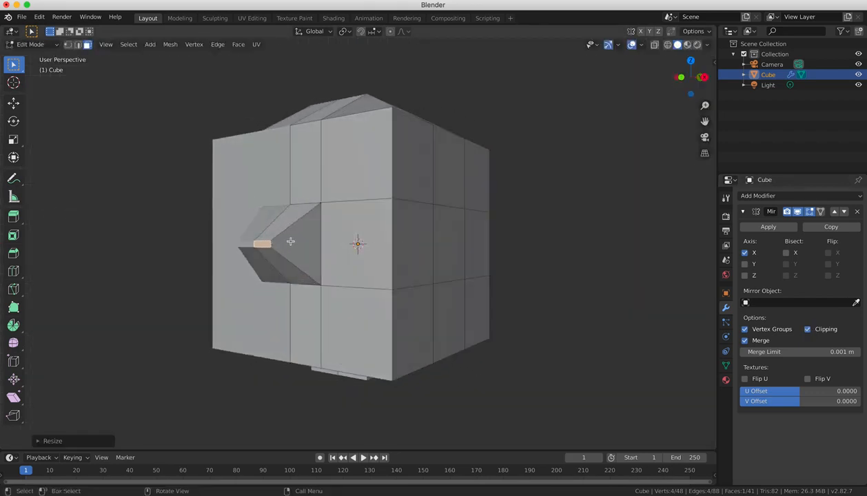
{"action": "key", "text": "g"}
{"action": "left_click", "coordinate": [309, 235]}
- Add a horizontal loop cut around the upper row of faces, slid down close above the tapered nose
{"action": "middle_click_drag", "start_coordinate": [275, 195], "coordinate": [314, 214]}
{"action": "key", "text": "ctrl+r"}
{"action": "left_click", "coordinate": [349, 202]}
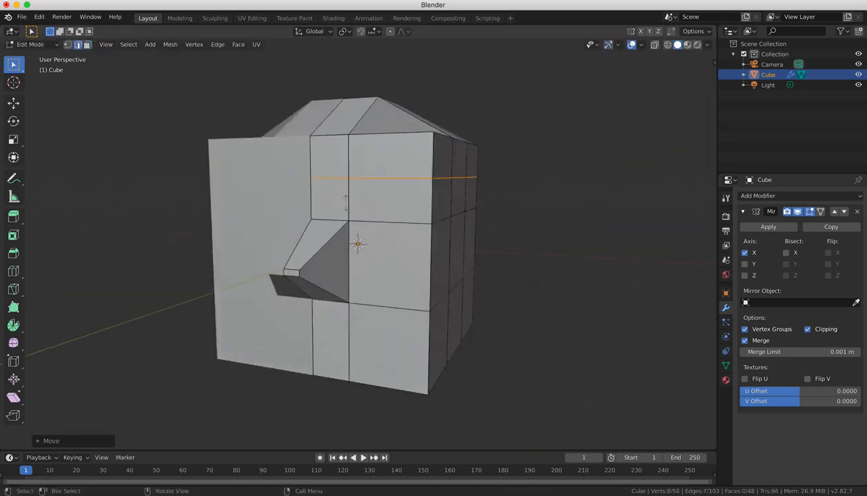
{"action": "left_click", "coordinate": [355, 218]}
- Switch to face selection and extrude the middle face on the cube's side outward as an ear
{"action": "middle_click_drag", "start_coordinate": [541, 271], "coordinate": [474, 268]}
{"action": "key", "text": "alt+a"}
{"action": "key", "text": "3"}
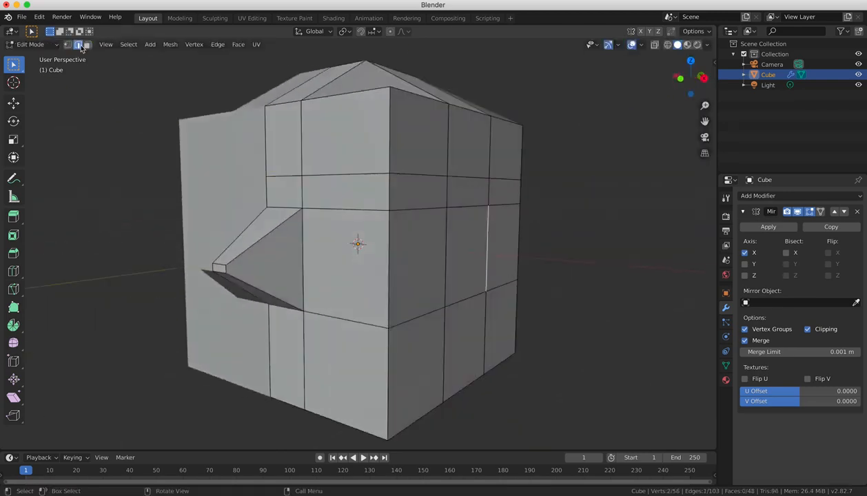
{"action": "left_click", "coordinate": [455, 262]}
{"action": "key", "text": "e"}
{"action": "left_click", "coordinate": [488, 268]}
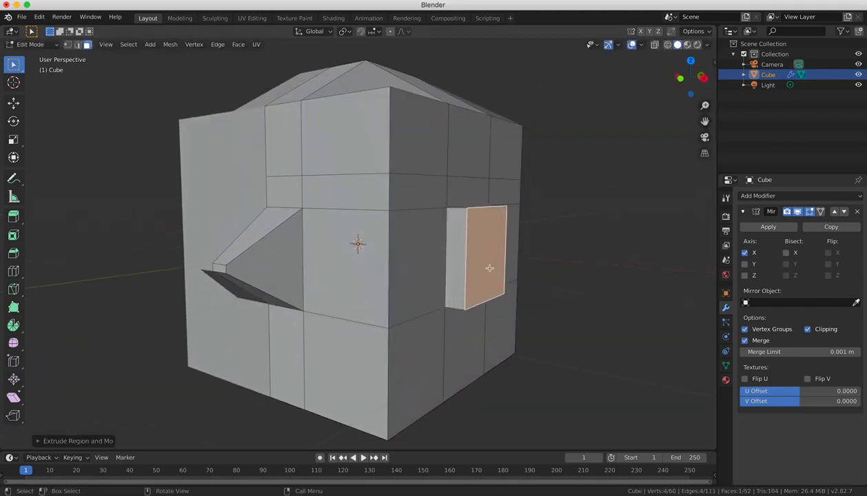
- Move the two narrow front faces directly above the nose inward in the right side view to form the eye recess
{"action": "scroll", "coordinate": [488, 267], "scroll_direction": "down", "scroll_amount": 4}
{"action": "middle_click_drag", "start_coordinate": [488, 268], "coordinate": [507, 265]}
{"action": "left_click", "coordinate": [381, 216]}
{"action": "left_click", "coordinate": [353, 216], "text": "shift"}
{"action": "key", "text": "KP_3"}
{"action": "key", "text": "g"}
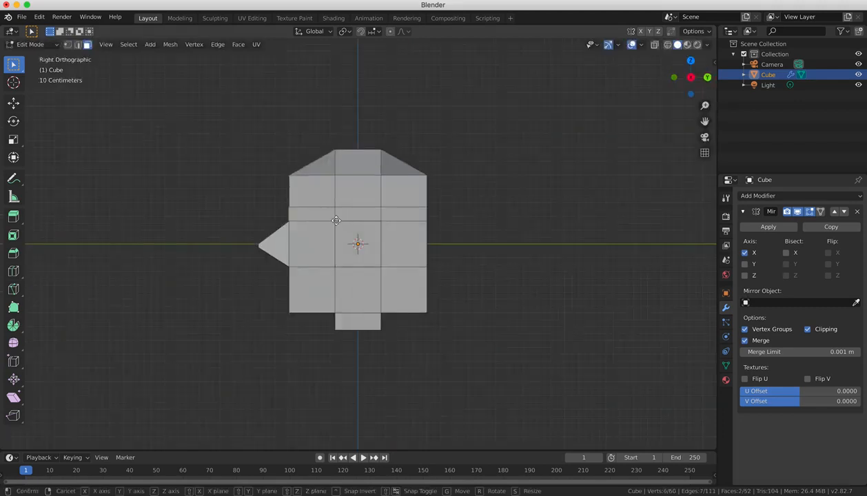
{"action": "left_click", "coordinate": [353, 217]}
- Reposition the two lower front faces below the nose in the right side view to shape a forward-sloping chin
{"action": "mouse_move", "coordinate": [312, 286]}
{"action": "middle_mouse_down"}
{"action": "mouse_move", "coordinate": [346, 299]}
{"action": "mouse_move", "coordinate": [311, 299]}
{"action": "middle_mouse_up"}
{"action": "left_click", "coordinate": [310, 299]}
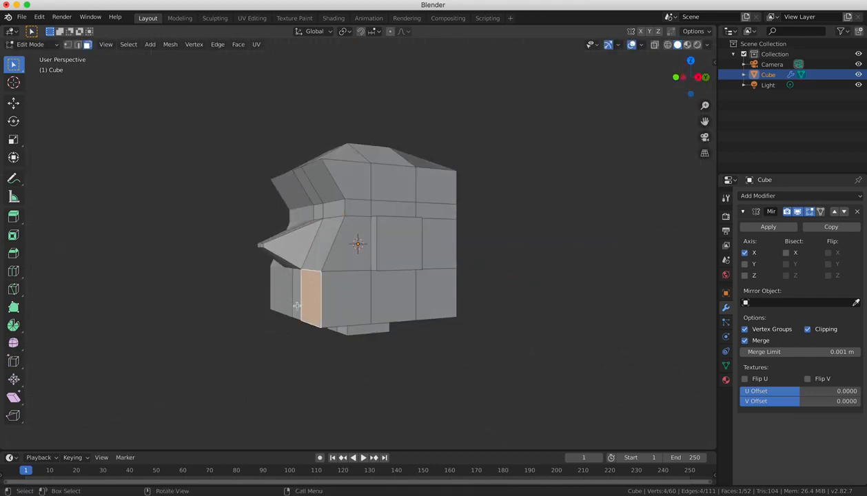
{"action": "left_click", "coordinate": [296, 301]}
{"action": "left_click", "coordinate": [310, 300], "text": "shift"}
{"action": "key", "text": "KP_3"}
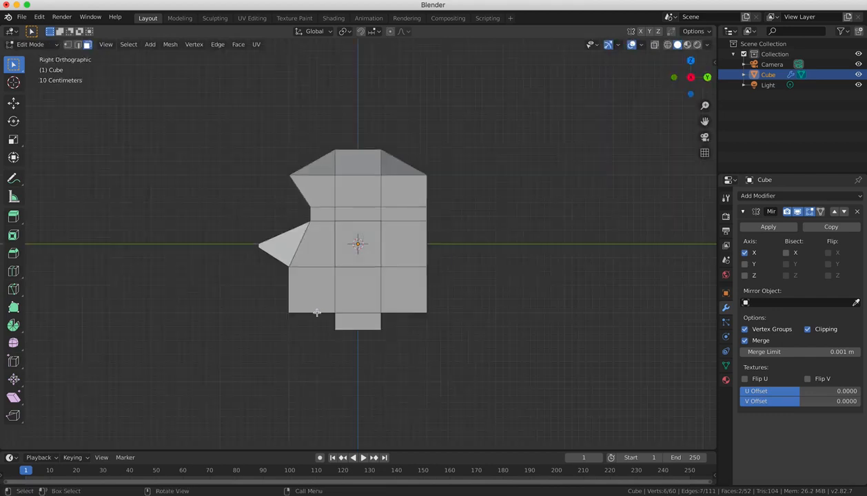
{"action": "key", "text": "g"}
{"action": "left_click", "coordinate": [312, 337]}
- Move the two lowest faces on the back of the head inward and slightly up in the right side view
{"action": "middle_click_drag", "start_coordinate": [453, 312], "coordinate": [401, 310]}
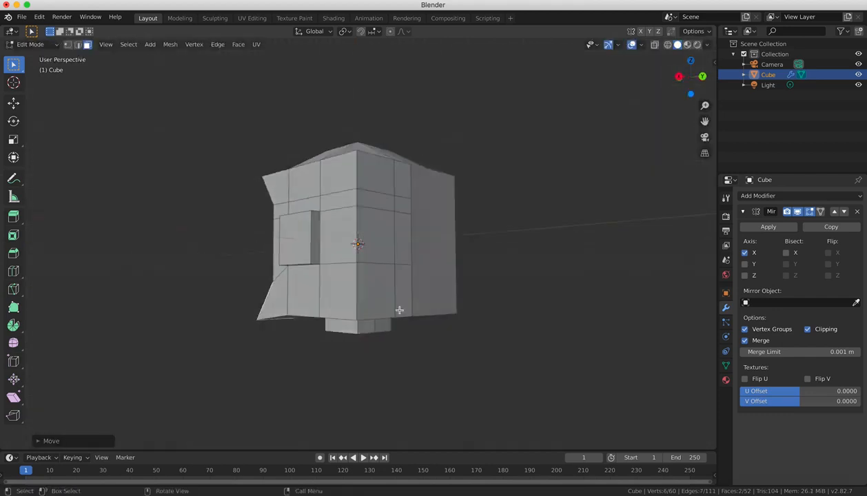
{"action": "left_click", "coordinate": [388, 304]}
{"action": "left_click", "coordinate": [403, 304], "text": "shift"}
{"action": "key", "text": "KP_3"}
{"action": "key", "text": "g"}
{"action": "left_click", "coordinate": [451, 318]}
- Move and rotate the face under the nose in the right side view to adjust the slope of its underside
{"action": "middle_click_drag", "start_coordinate": [451, 318], "coordinate": [378, 284]}
{"action": "key", "text": "KP_3"}
{"action": "key", "text": "g"}
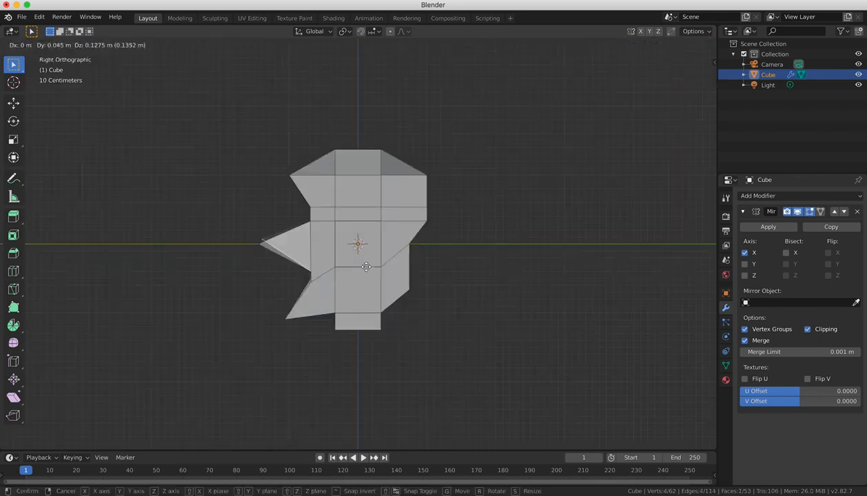
{"action": "left_click", "coordinate": [386, 285]}
{"action": "key", "text": "r"}
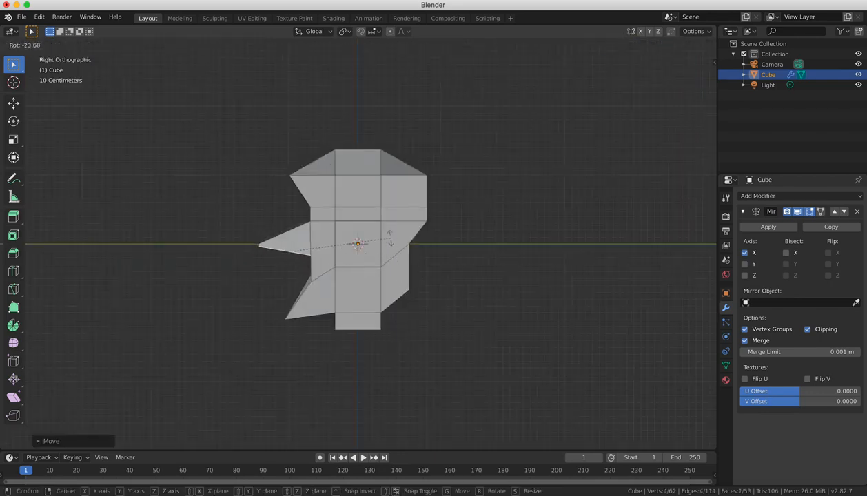